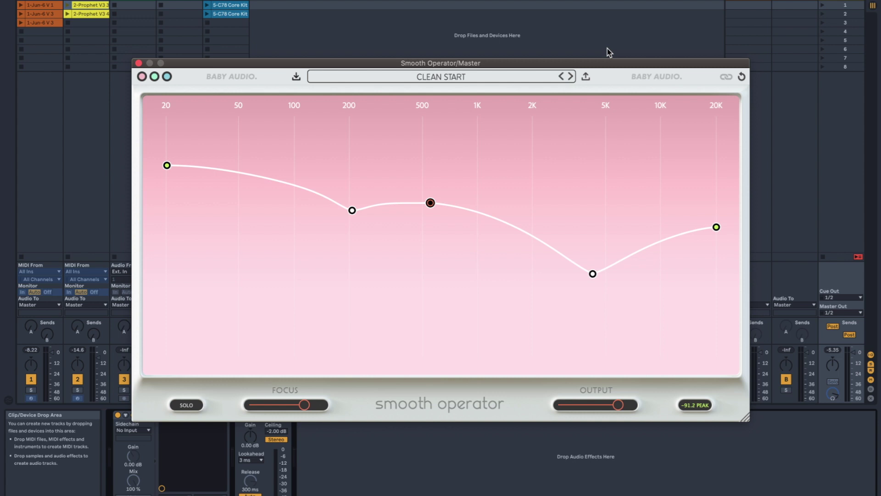
Step: Switch Smooth Operator's interface to the blue colour theme
click(154, 78)
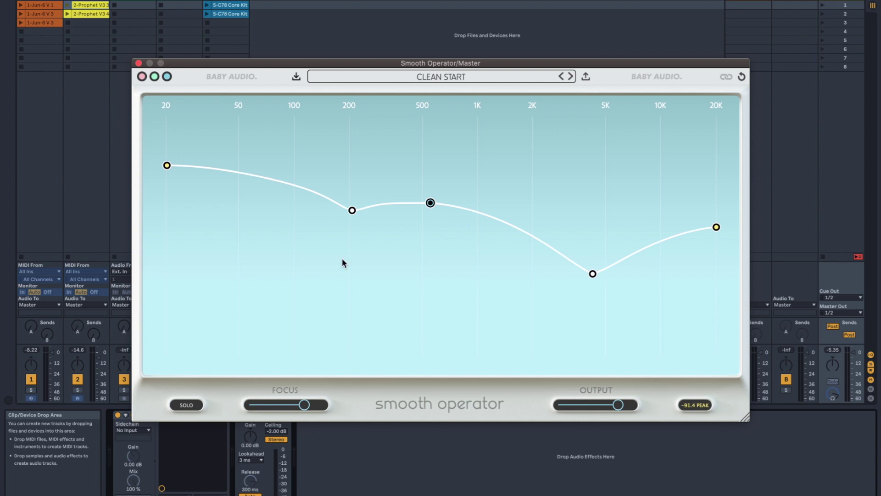
Step: Bypass Smooth Operator so the Plugin Bypassed screen shows
click(244, 79)
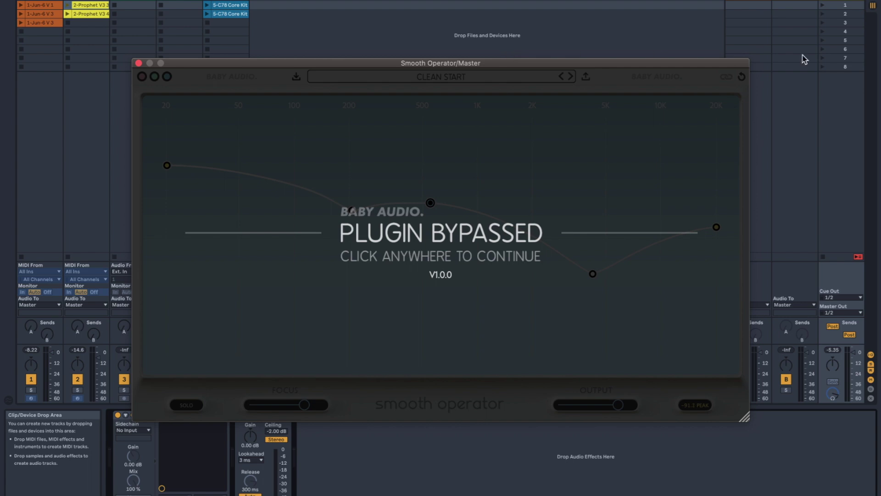
Step: Play scene 2 and compare the master with Smooth Operator on, bypassed, then on again
click(486, 49)
key(Return)
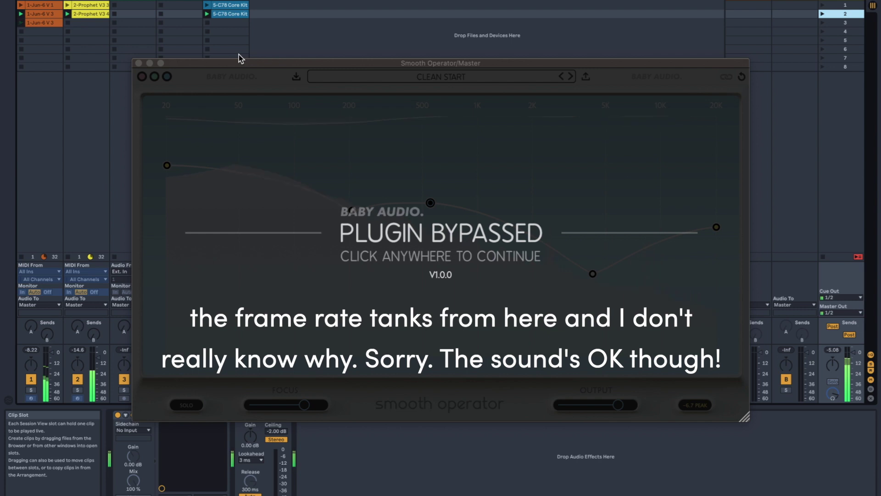
click(739, 361)
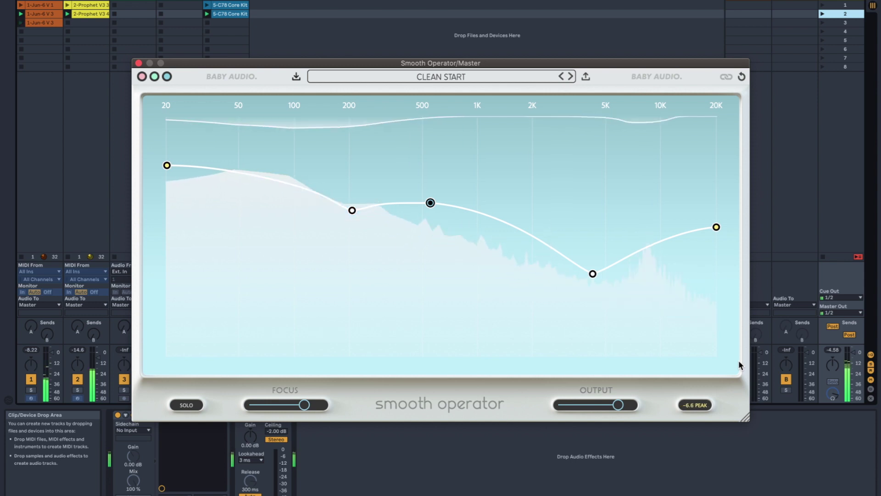
click(668, 76)
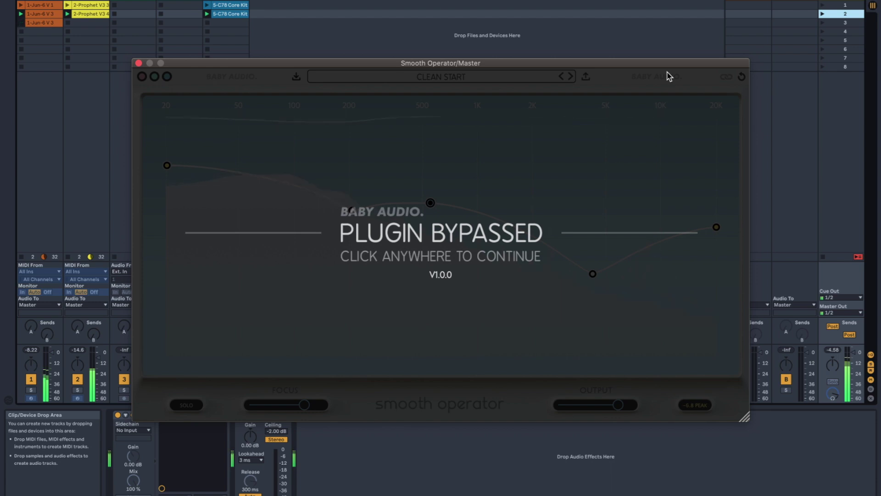
click(668, 74)
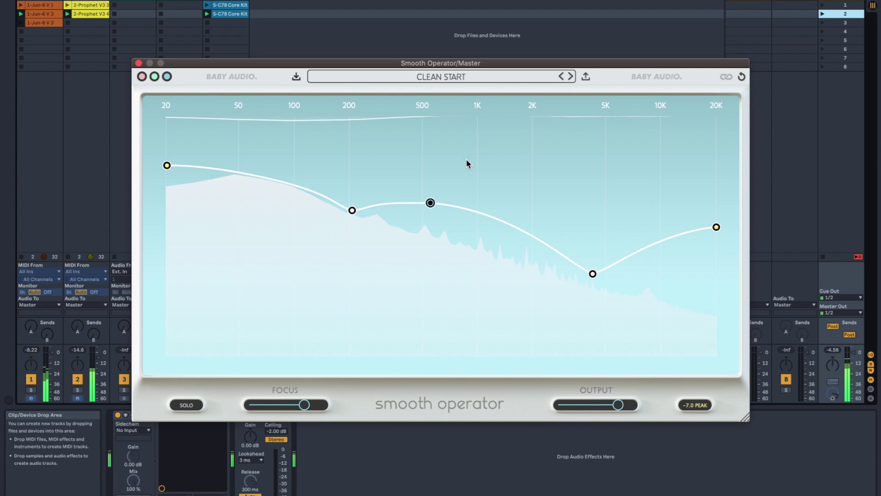
Step: Nudge the 205 Hz node slightly higher and try lower Focus amounts around 55
mouse_move(356, 215)
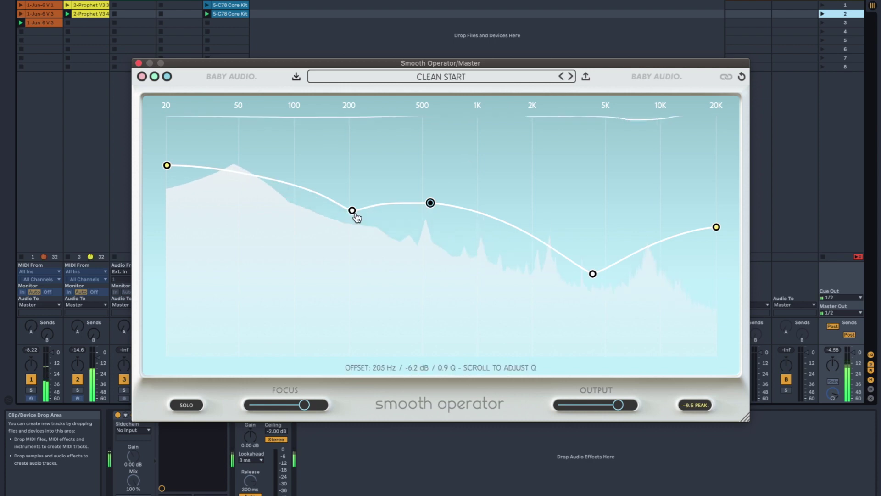
mouse_move(354, 212)
mouse_down()
mouse_move(357, 139)
mouse_move(354, 210)
mouse_up()
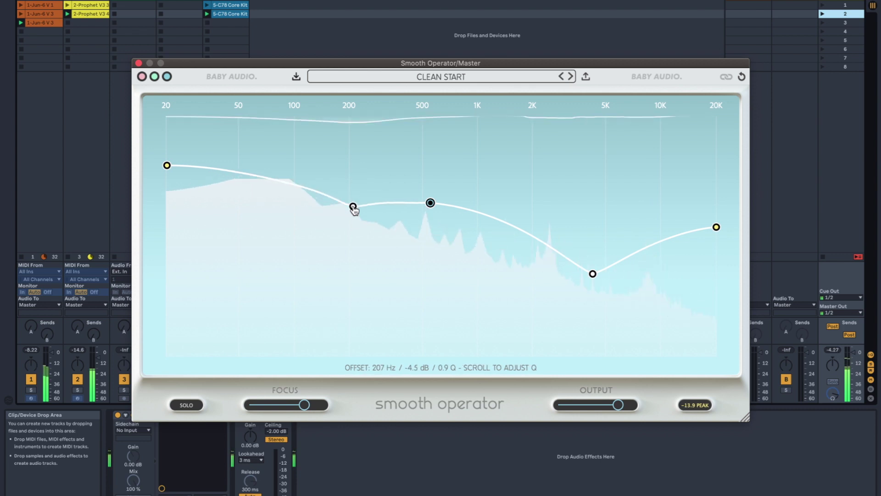
drag(305, 404, 290, 410)
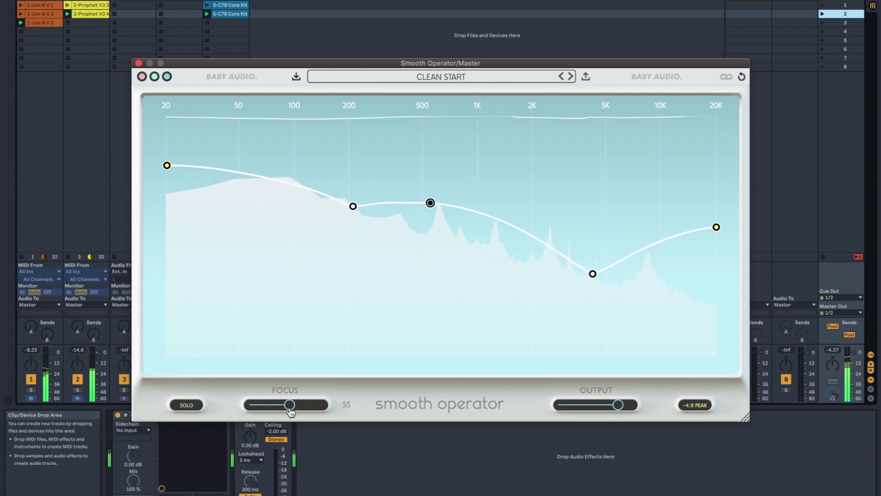
mouse_move(290, 410)
mouse_down()
mouse_move(255, 413)
mouse_move(303, 408)
mouse_up()
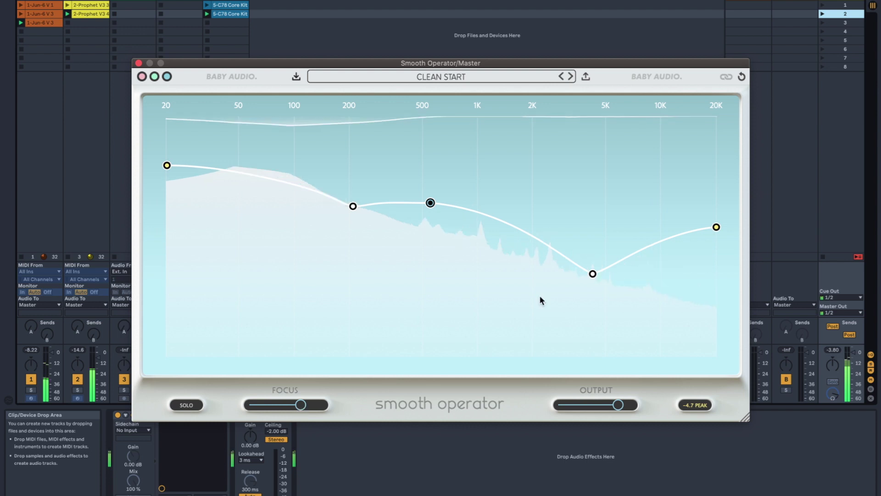
Step: Lower the threshold, lift the 4 kHz dip, set 20K near -18 dB, and raise Focus to about 91
mouse_move(595, 277)
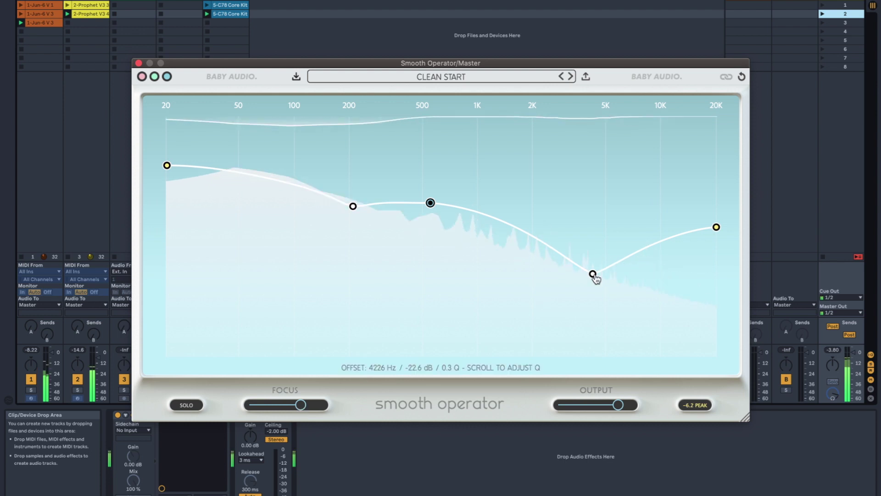
drag(431, 202, 428, 211)
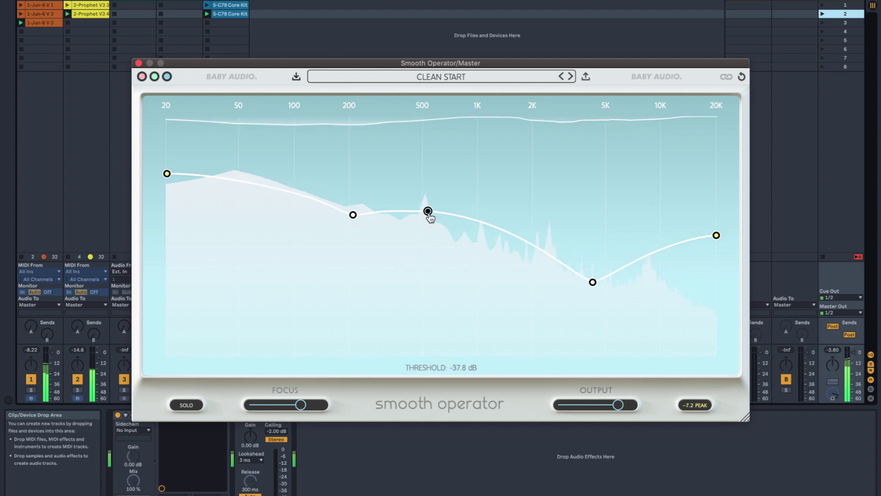
mouse_move(593, 283)
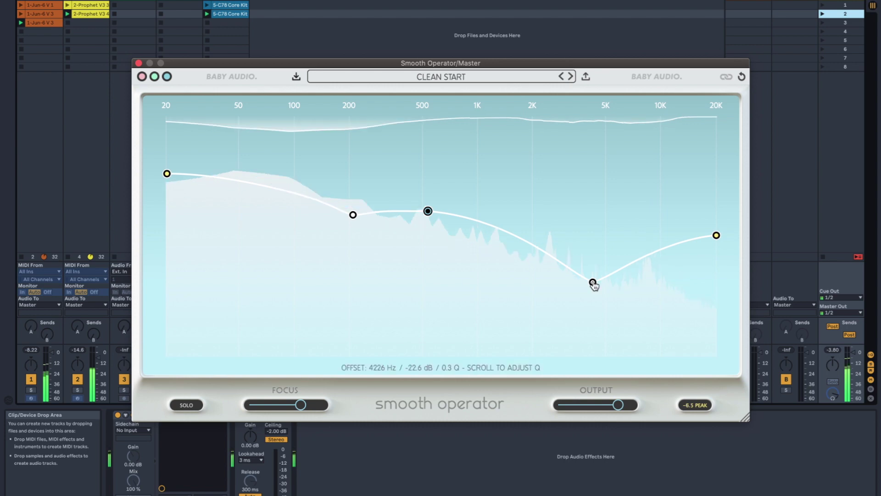
drag(593, 283, 593, 246)
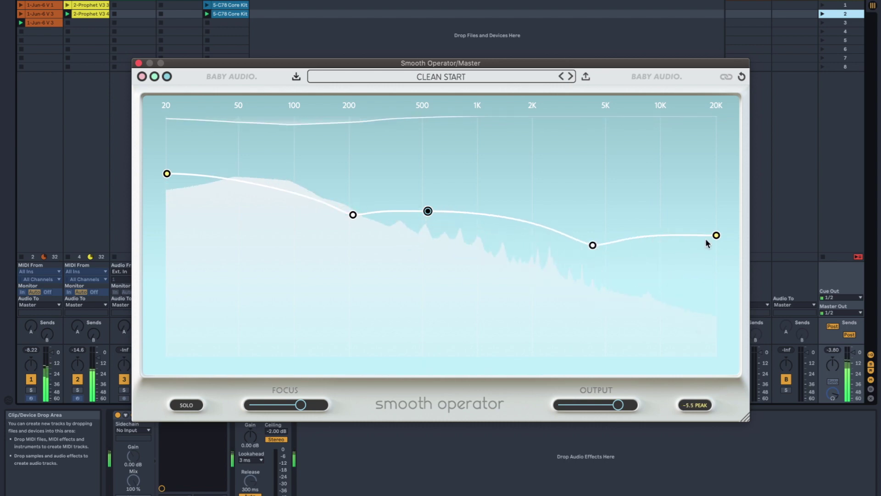
drag(717, 235, 723, 273)
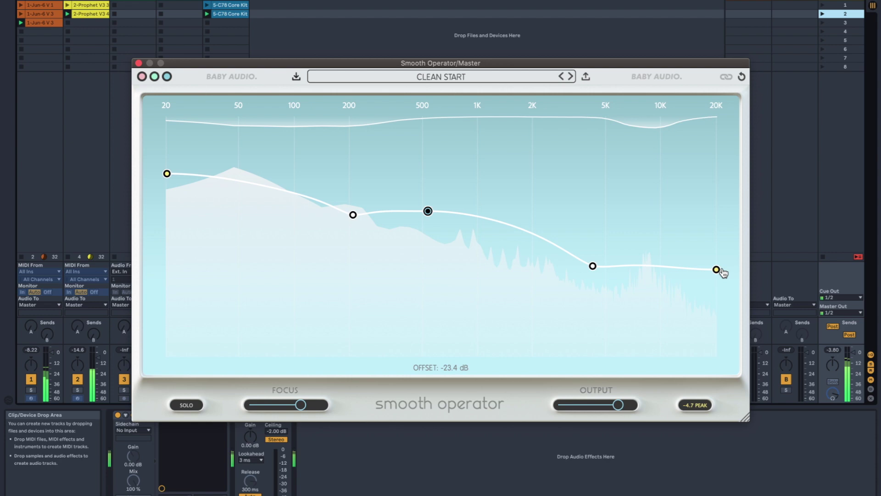
drag(723, 273, 722, 258)
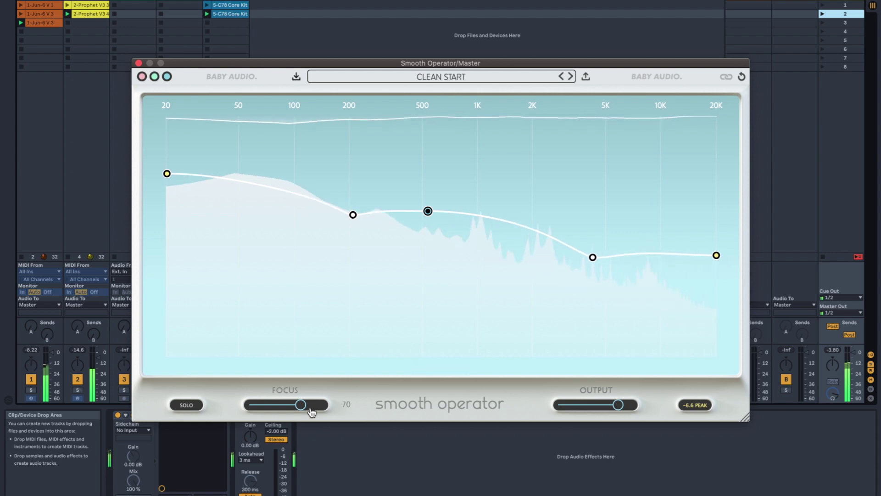
drag(301, 406, 319, 409)
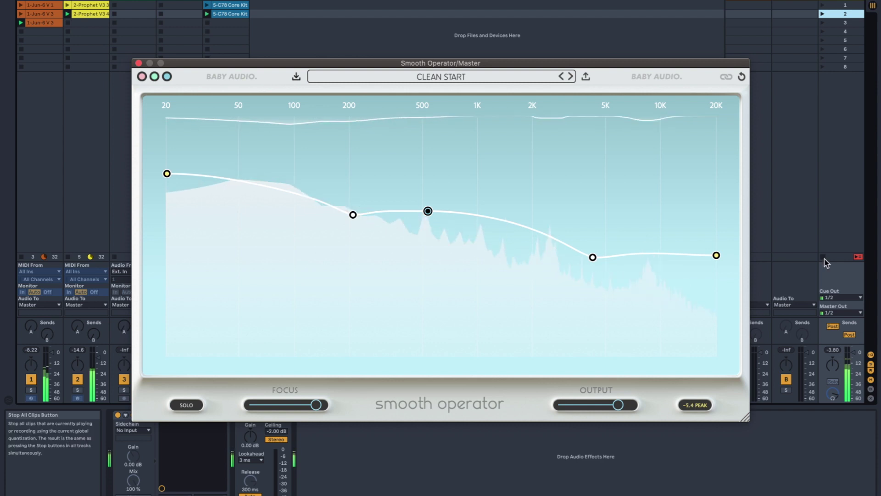
Step: Briefly bypass Smooth Operator to compare, re-enable it, and stop all playing clips
click(657, 79)
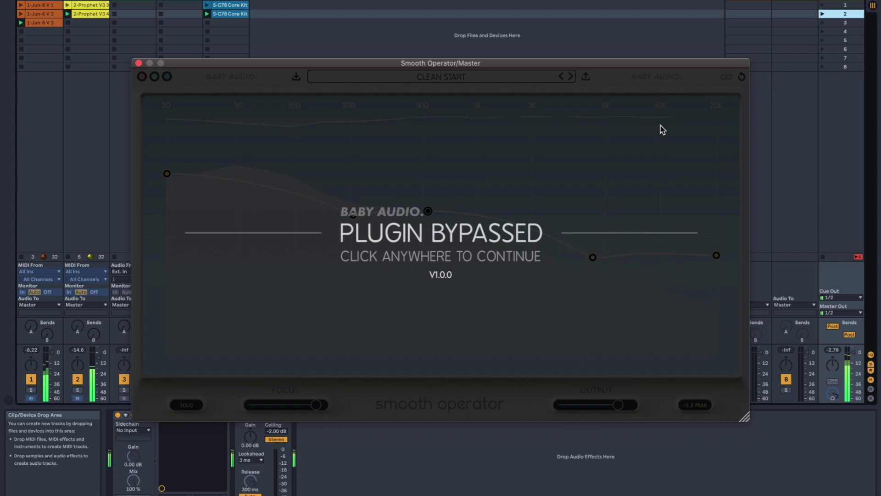
click(686, 168)
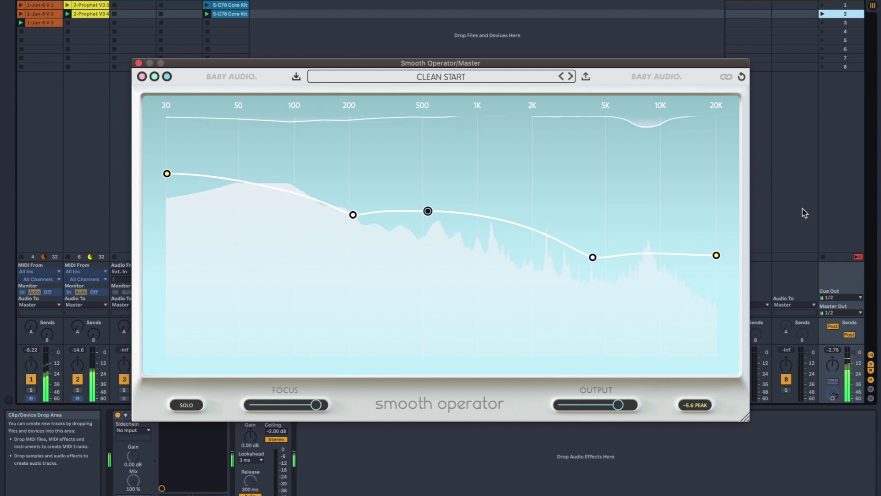
click(824, 257)
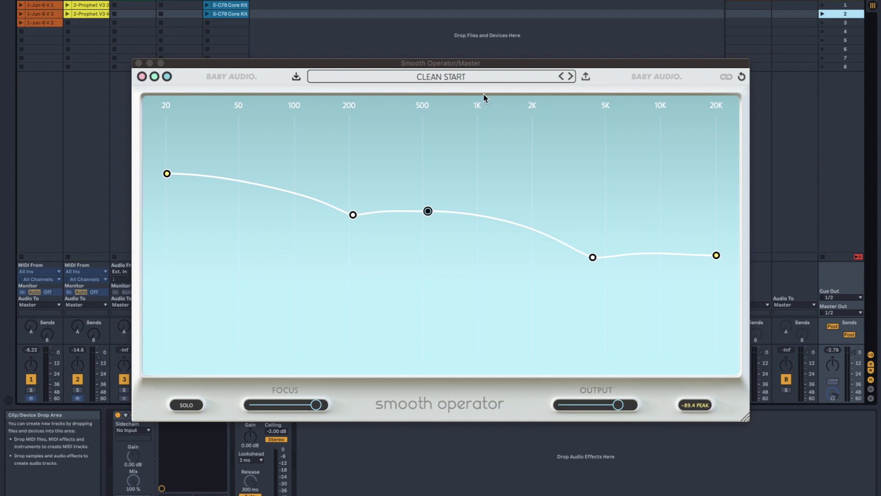
click(469, 78)
scroll(486, 198, down, 5)
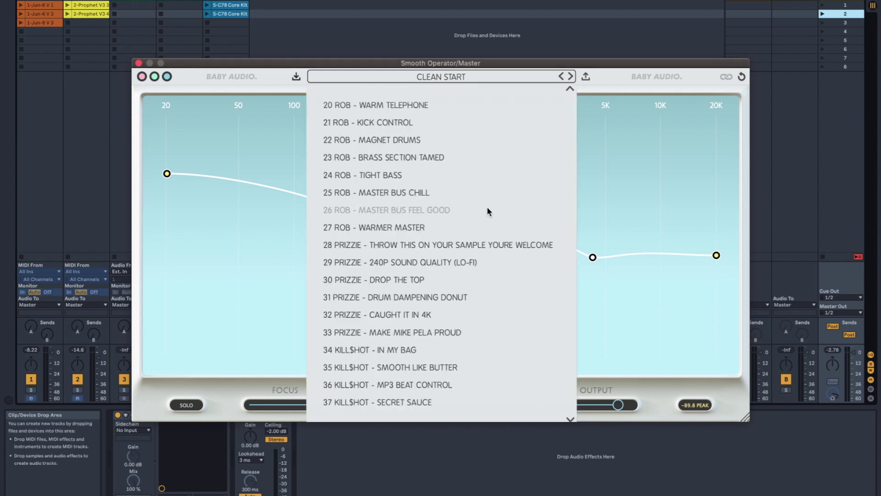
scroll(488, 210, down, 6)
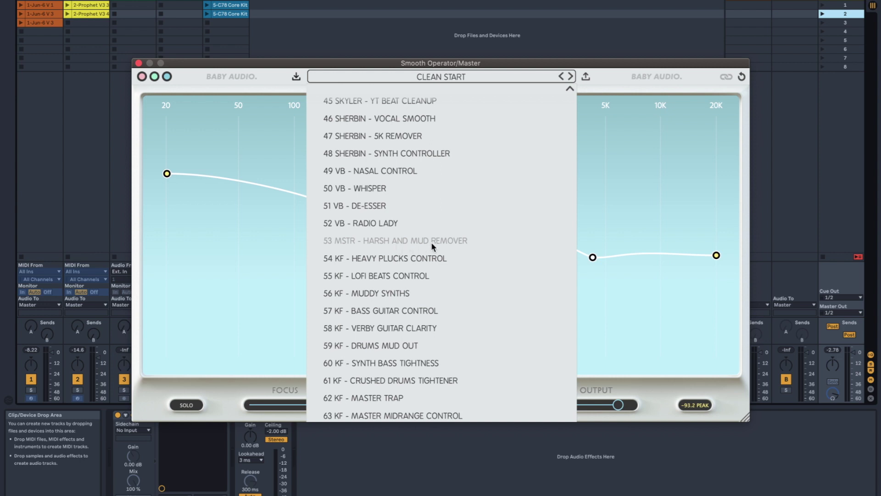
click(252, 278)
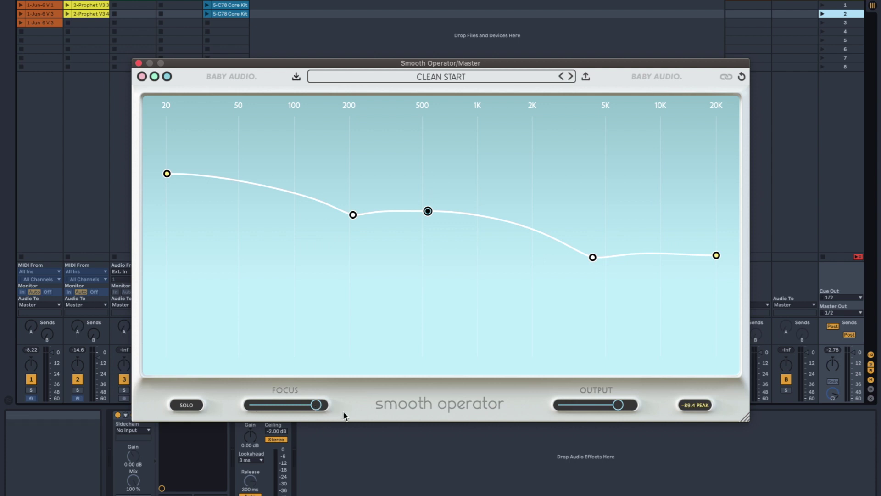
Step: Sweep Focus down to zero, then bring it back up to its maximum
mouse_move(325, 401)
drag(317, 405, 171, 430)
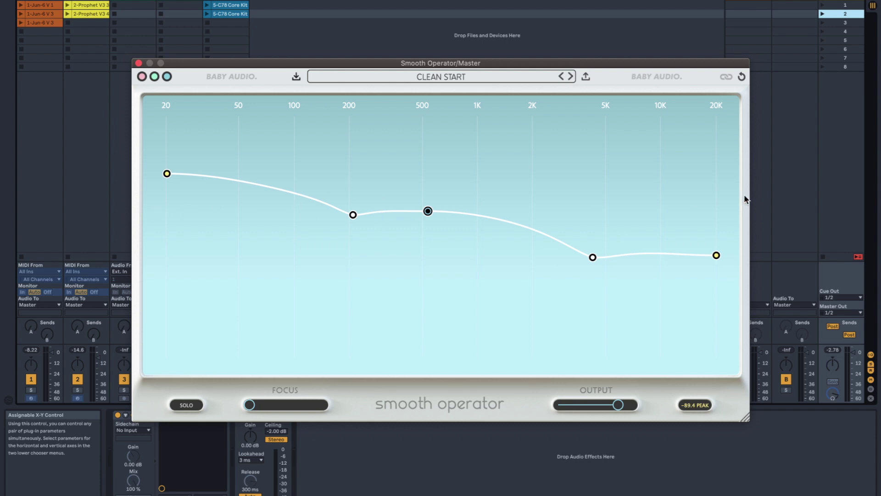
drag(249, 405, 354, 399)
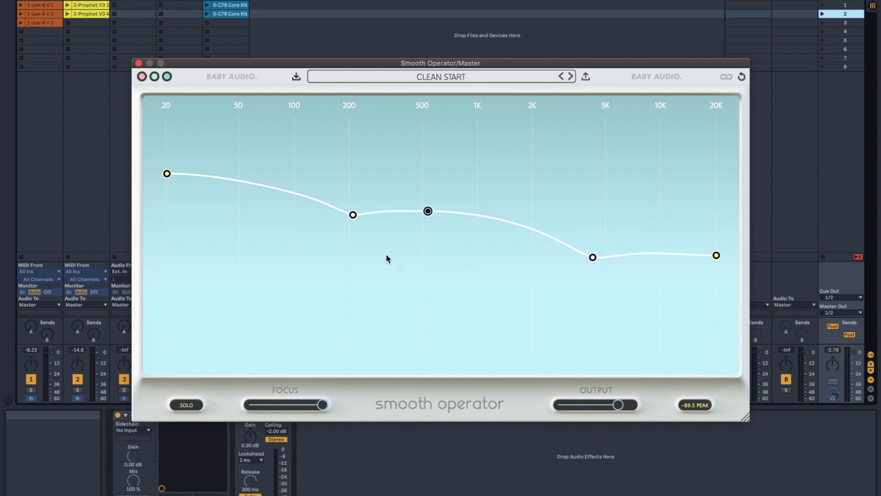
Step: Move the 200 Hz node to about 196 Hz, -5.3 dB, keeping its Q at 0.9
mouse_move(352, 217)
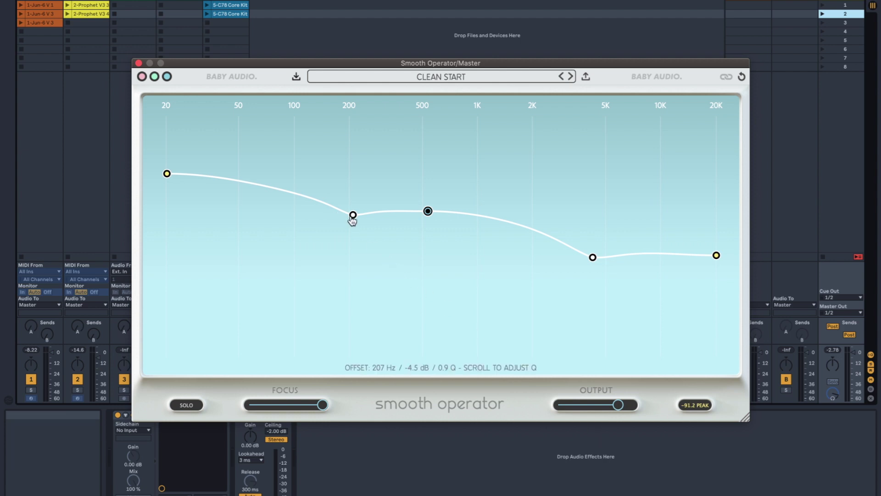
mouse_move(352, 221)
mouse_down()
mouse_move(317, 220)
mouse_move(362, 220)
mouse_move(327, 219)
mouse_move(348, 219)
mouse_up()
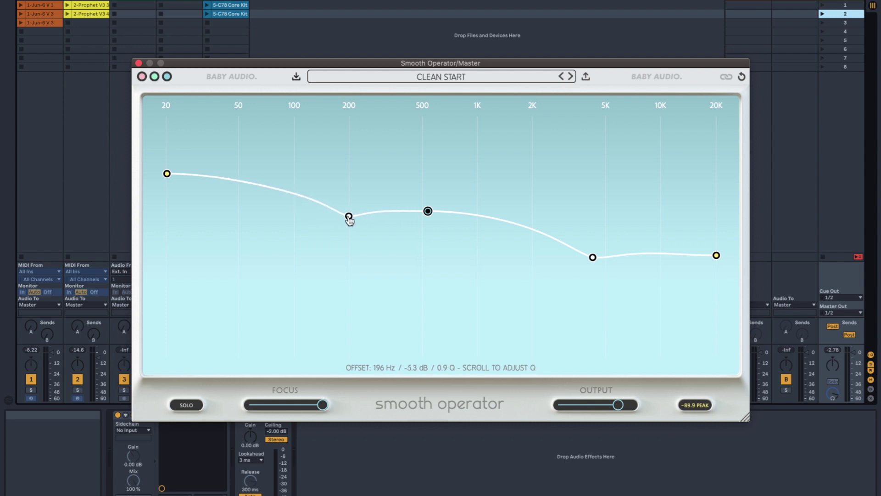
scroll(350, 221, up, 10)
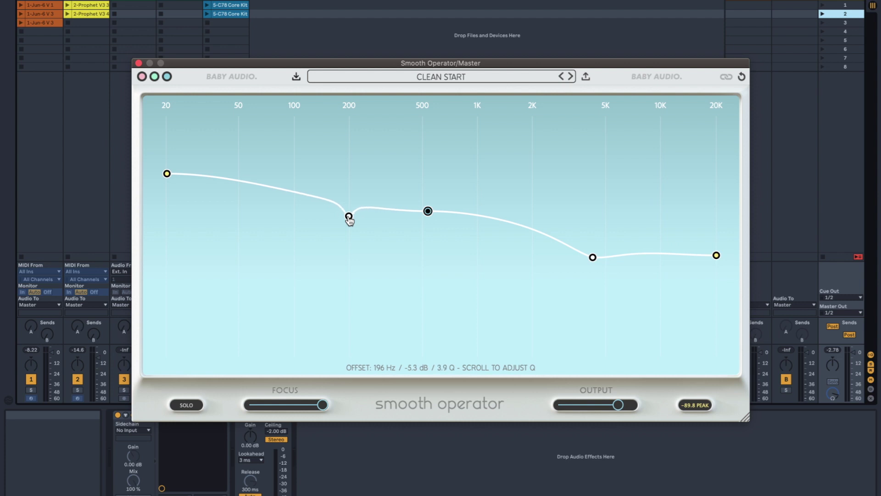
scroll(350, 221, down, 2)
scroll(350, 221, down, 10)
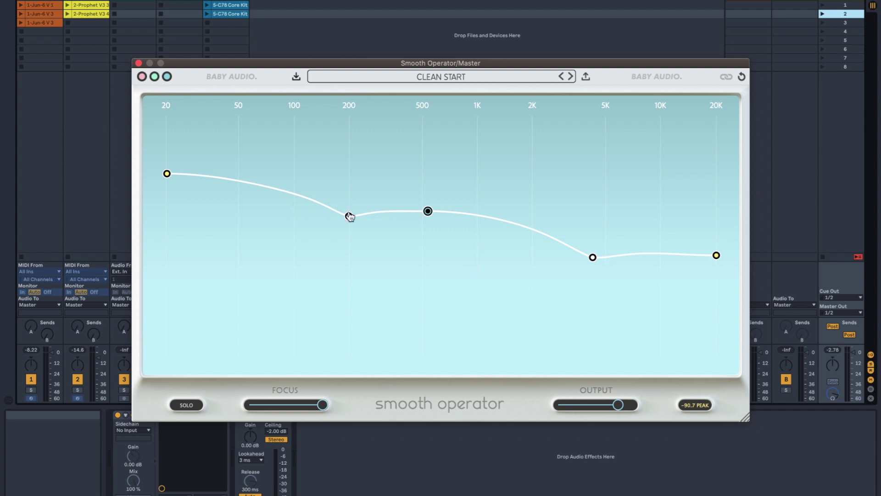
mouse_move(350, 217)
mouse_down()
mouse_move(351, 112)
mouse_move(351, 266)
mouse_move(350, 223)
mouse_up()
Step: Move the threshold point to about 2K and drag the low node left to deepen the cut
drag(428, 215, 501, 205)
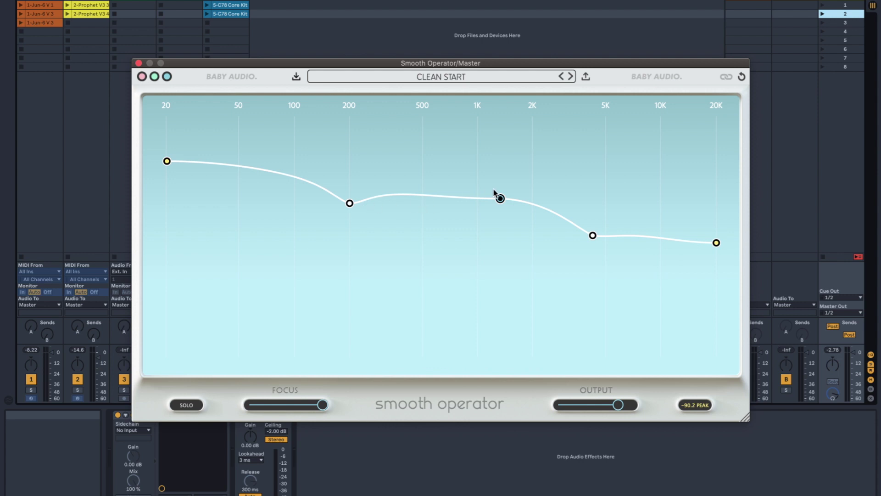
drag(500, 199, 350, 212)
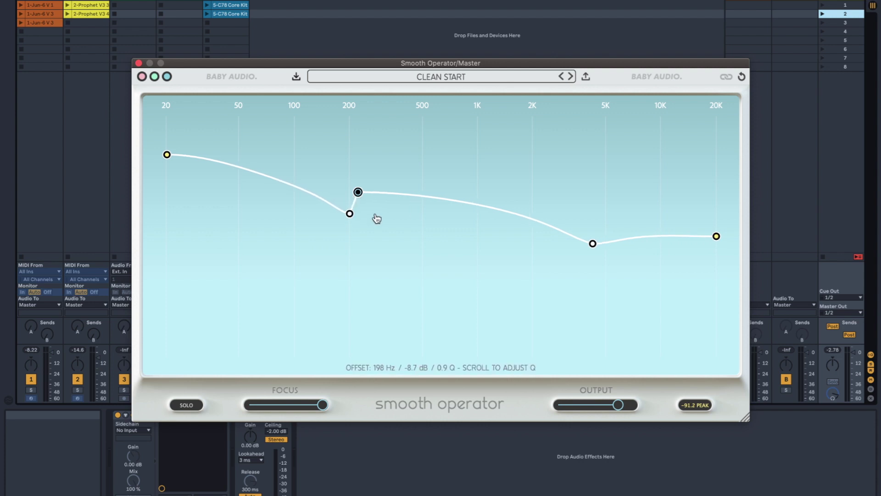
mouse_move(359, 192)
drag(358, 193, 526, 198)
drag(352, 203, 276, 211)
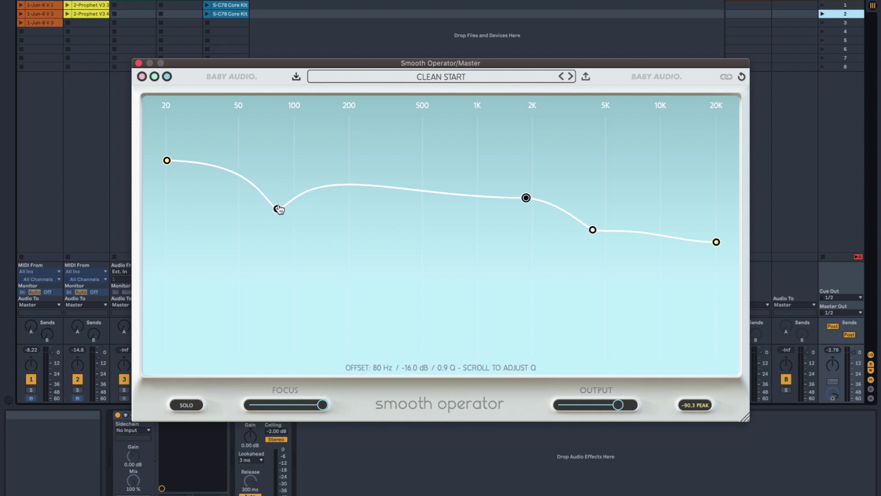
Step: Place the threshold point near 200 Hz, the 5K node at about 376 Hz, and nudge 20K up
drag(526, 198, 344, 204)
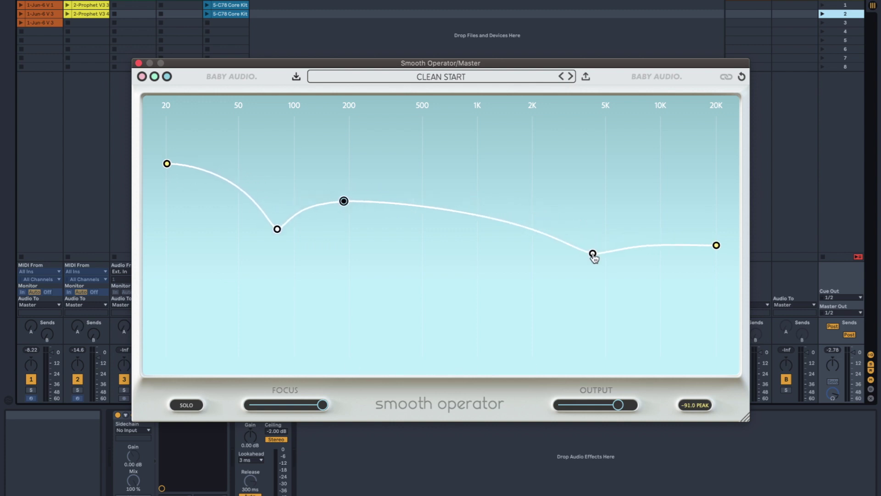
drag(593, 254, 369, 240)
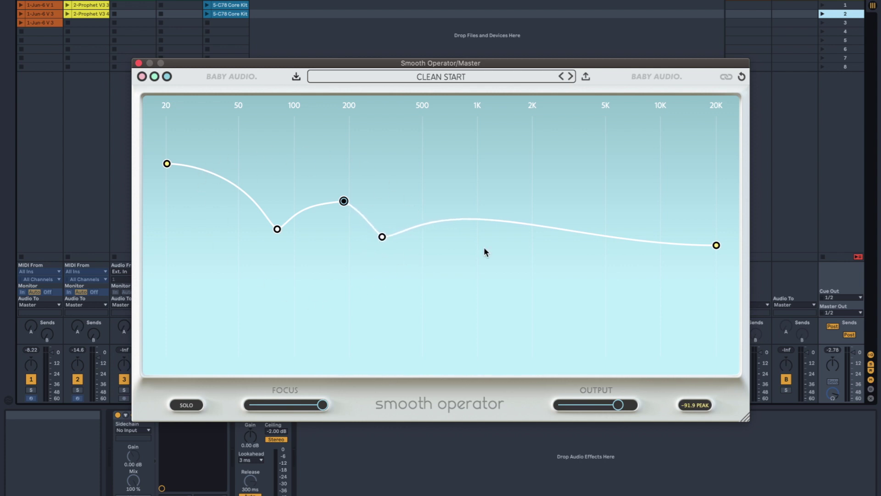
mouse_move(716, 245)
mouse_down()
mouse_move(719, 203)
mouse_move(718, 259)
mouse_move(718, 197)
mouse_move(718, 257)
mouse_move(717, 223)
mouse_move(717, 248)
mouse_up()
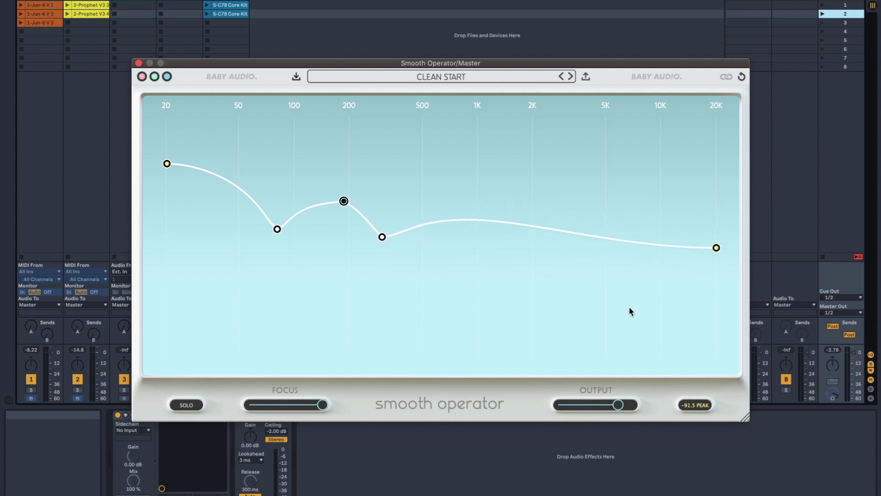